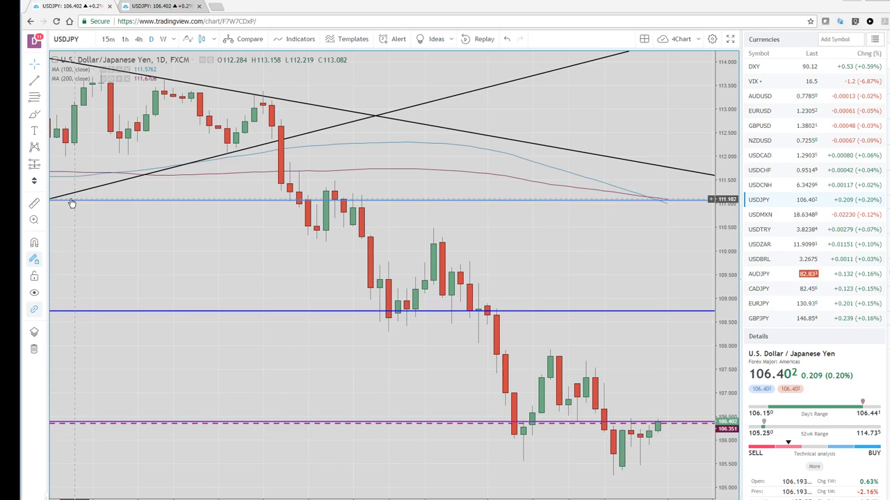
# Load EURUSD, zoom its daily chart, then show it across 60m, 240m, daily and weekly.
pyautogui.click(760, 113)
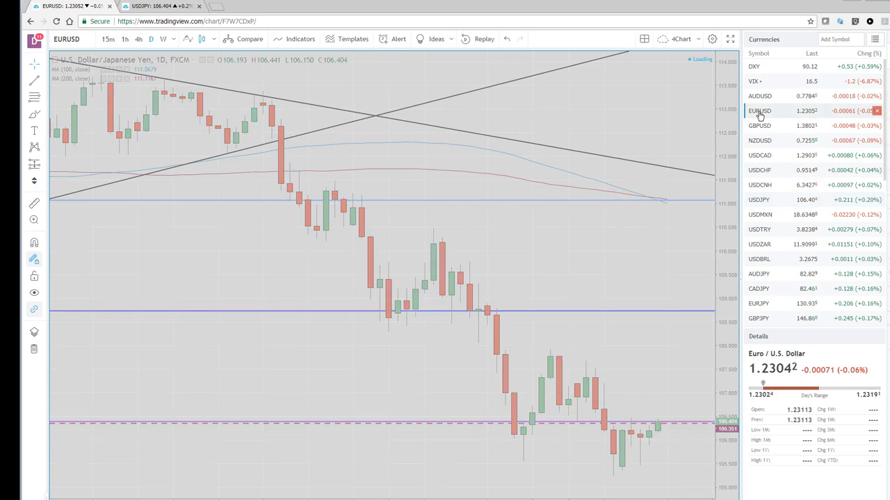
pyautogui.scroll(2, 520, 206)
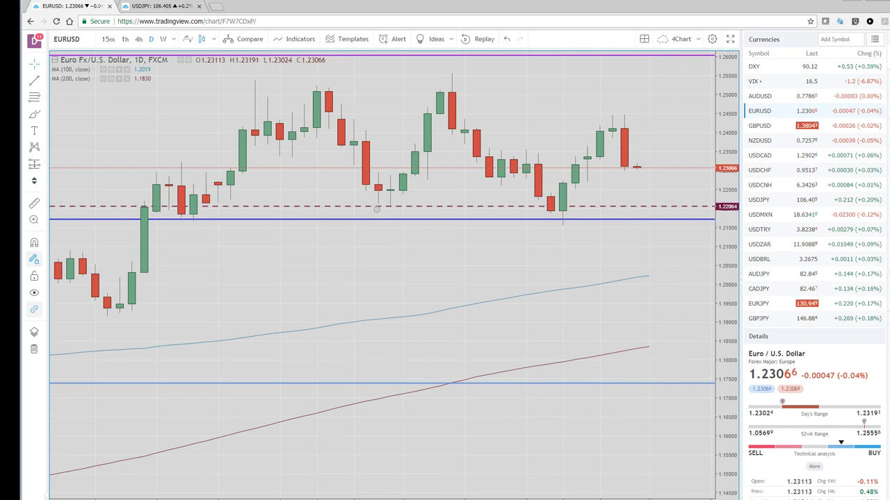
pyautogui.hotkey('alt', 'Return')
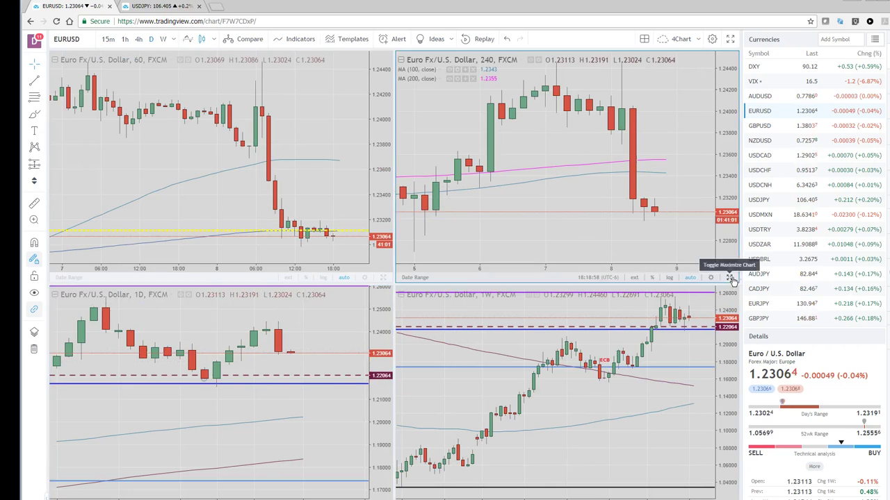
# Enlarge the EURUSD 240-minute chart to full size and zoom out.
pyautogui.click(729, 279)
pyautogui.scroll(-1, 531, 271)
pyautogui.scroll(-1, 359, 243)
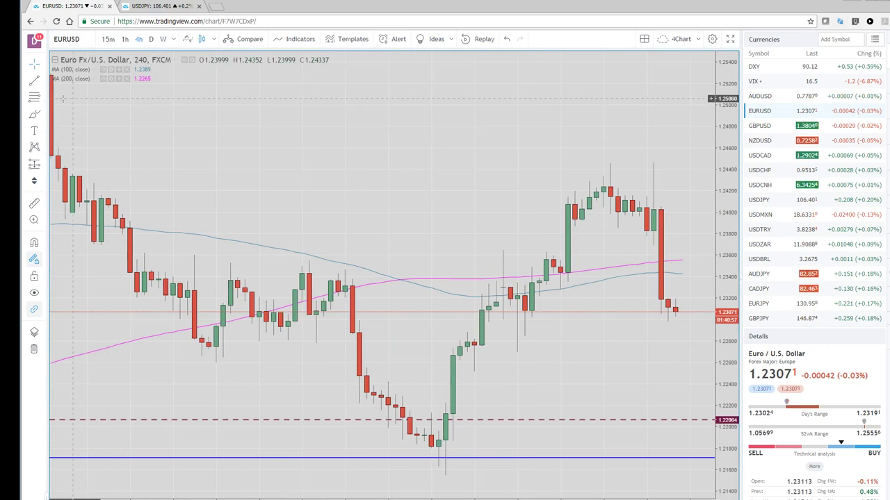
# Draw a Fibonacci retracement from the 1.21552 swing low to the 1.24456 high.
pyautogui.click(33, 99)
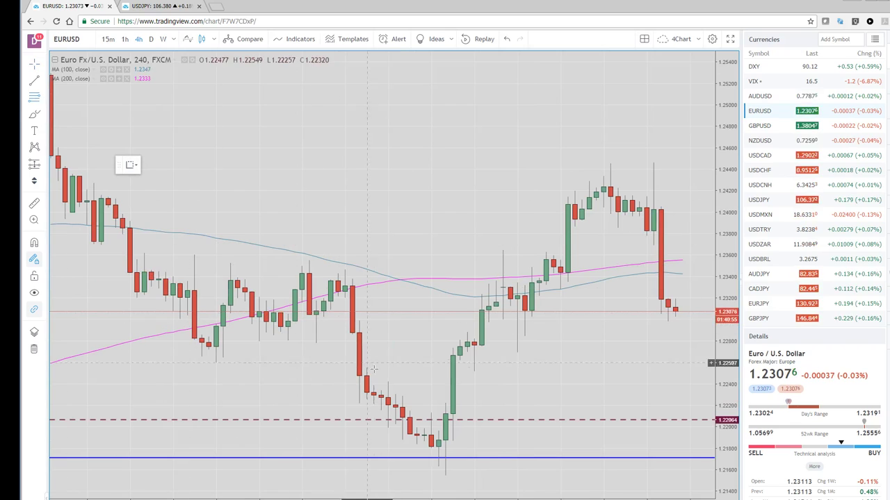
pyautogui.click(459, 473)
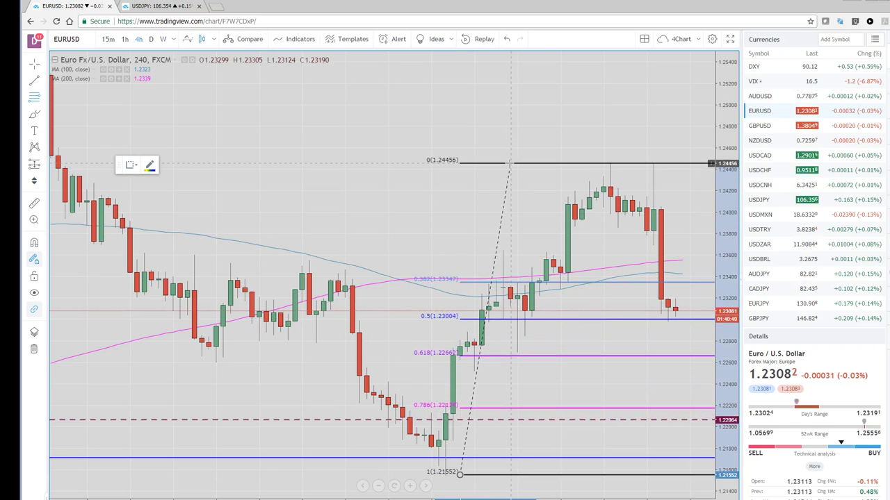
pyautogui.click(511, 162)
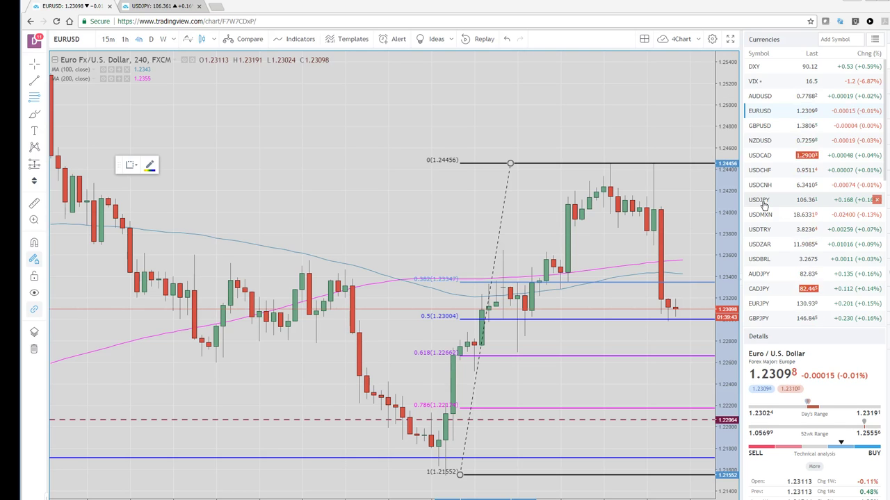
# Step through GBPUSD to USDCAD and show USDCAD in the four-timeframe layout.
pyautogui.click(758, 126)
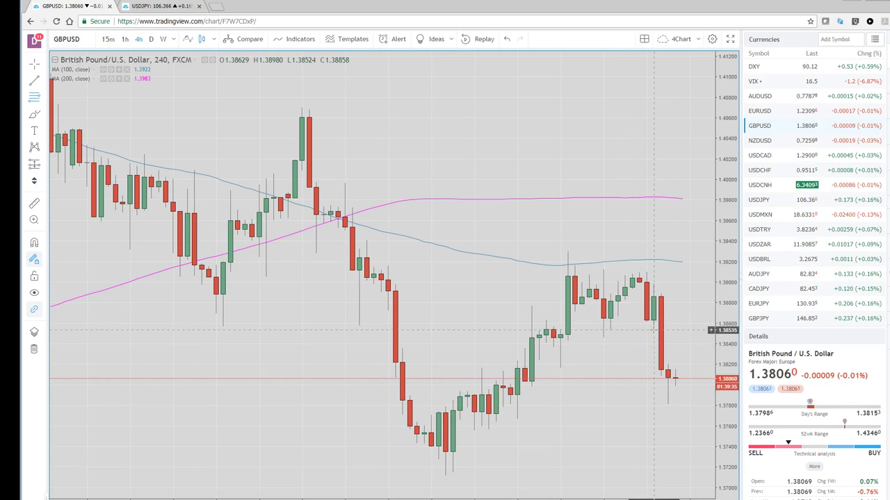
pyautogui.click(761, 156)
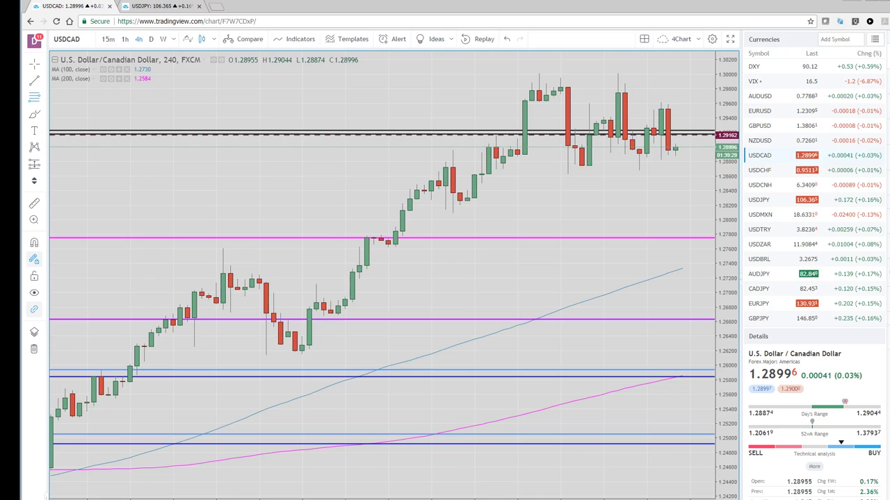
pyautogui.hotkey('alt', 'Return')
# Enlarge the USDCAD 60-minute chart to full size and zoom in.
pyautogui.click(385, 282)
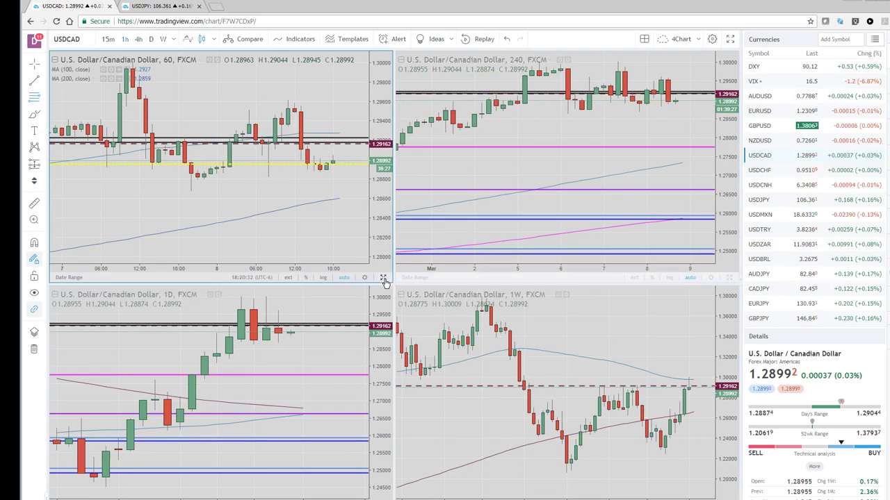
pyautogui.click(384, 278)
pyautogui.scroll(1, 454, 279)
pyautogui.scroll(1, 454, 285)
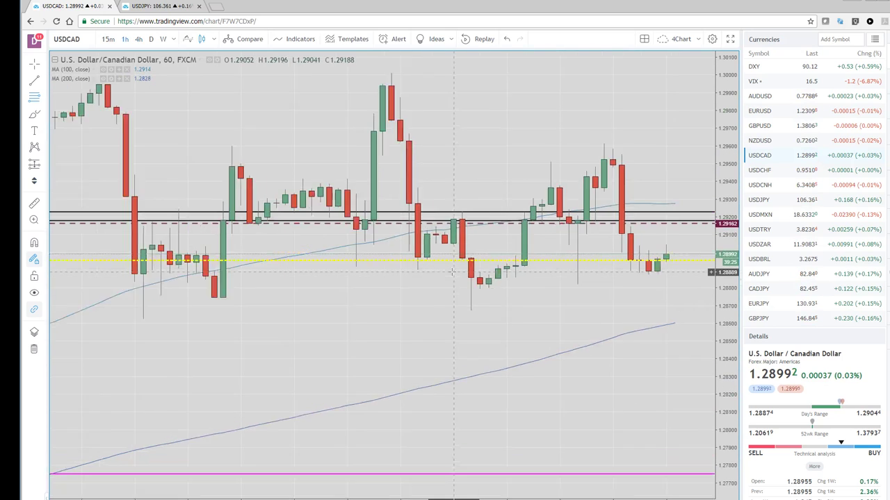
pyautogui.scroll(1, 454, 292)
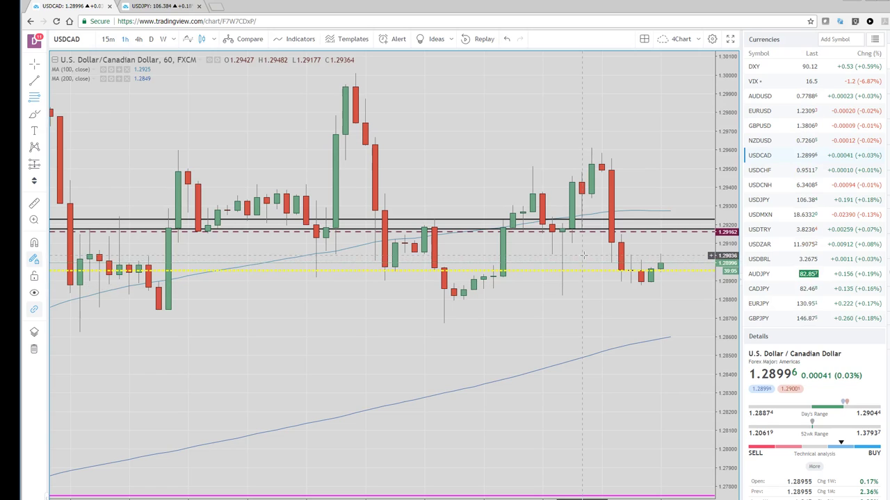
# Switch to the Crypto watchlist and load BTCUSD on the chart.
pyautogui.click(875, 41)
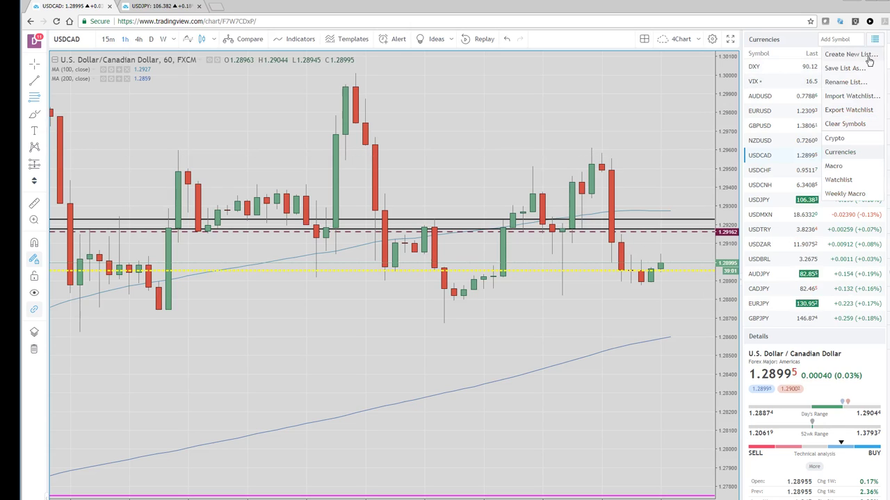
pyautogui.click(836, 139)
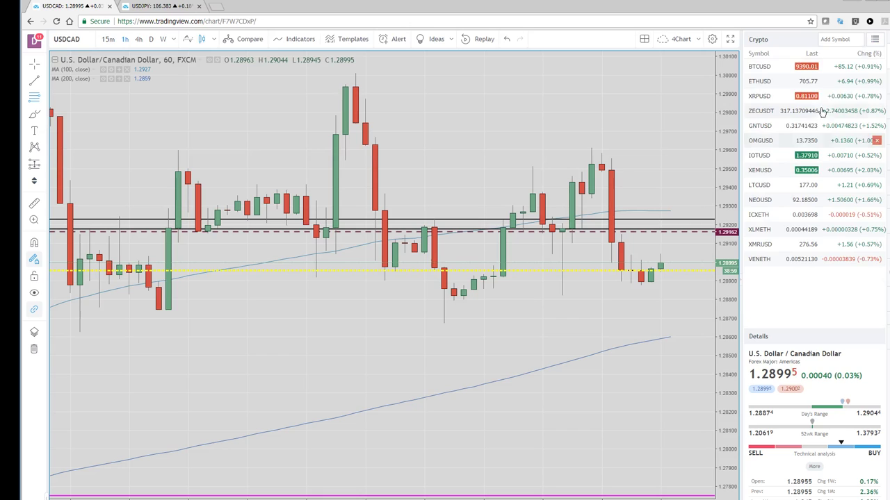
pyautogui.click(787, 70)
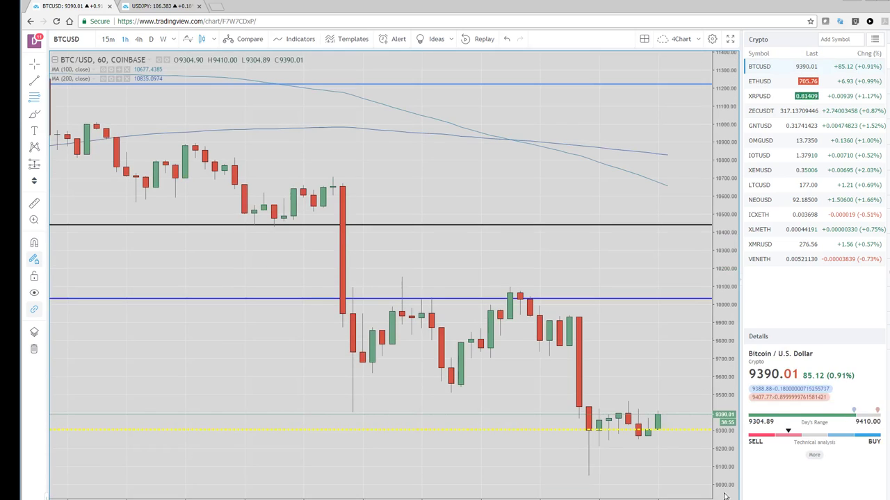
# Show the BTCUSD daily chart at full size, zoom around it, and reopen the watchlist menu.
pyautogui.hotkey('alt', 'Return')
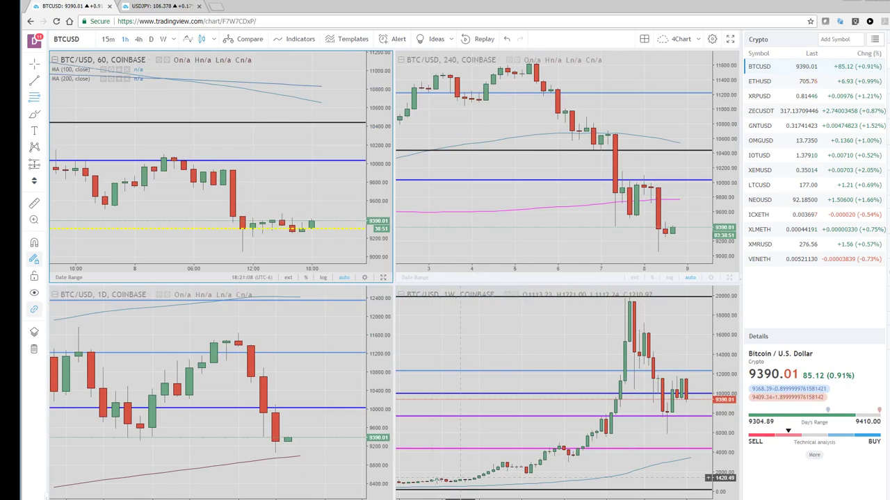
pyautogui.click(358, 496)
pyautogui.hotkey('alt', 'Return')
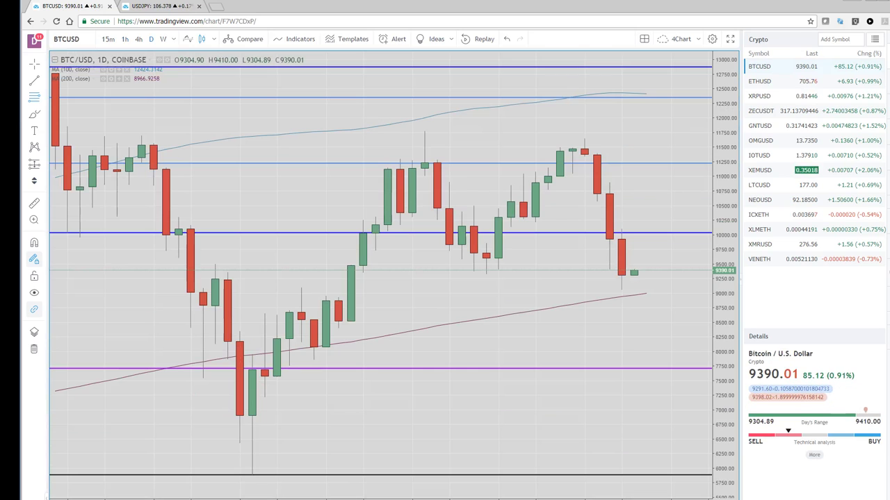
pyautogui.scroll(-1, 517, 381)
pyautogui.scroll(-1, 618, 202)
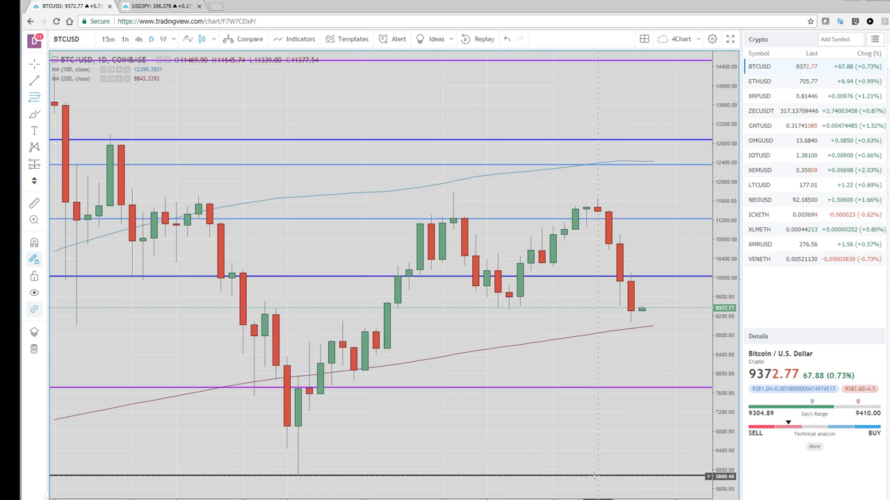
pyautogui.scroll(-2, 448, 439)
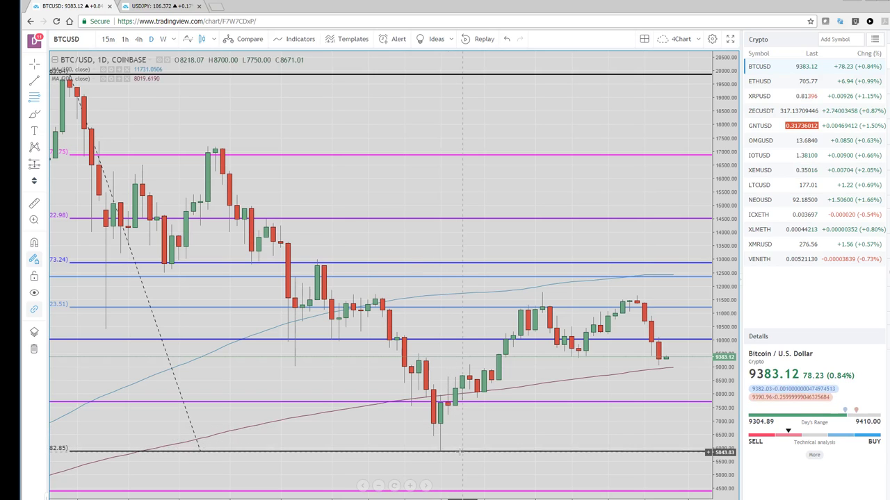
pyautogui.scroll(2, 456, 437)
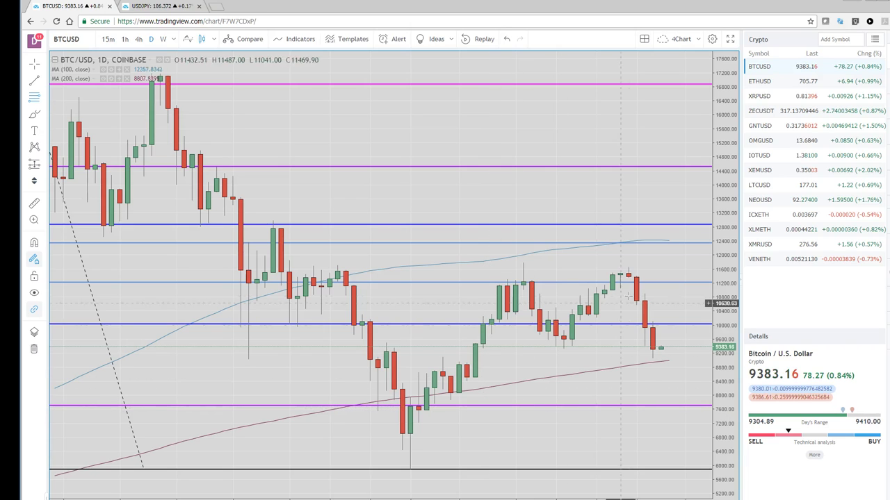
pyautogui.moveTo(814, 66)
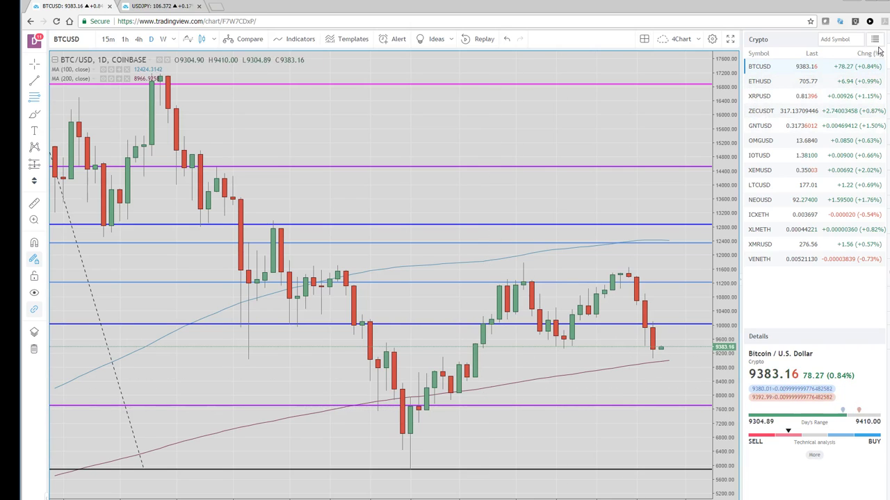
pyautogui.click(876, 40)
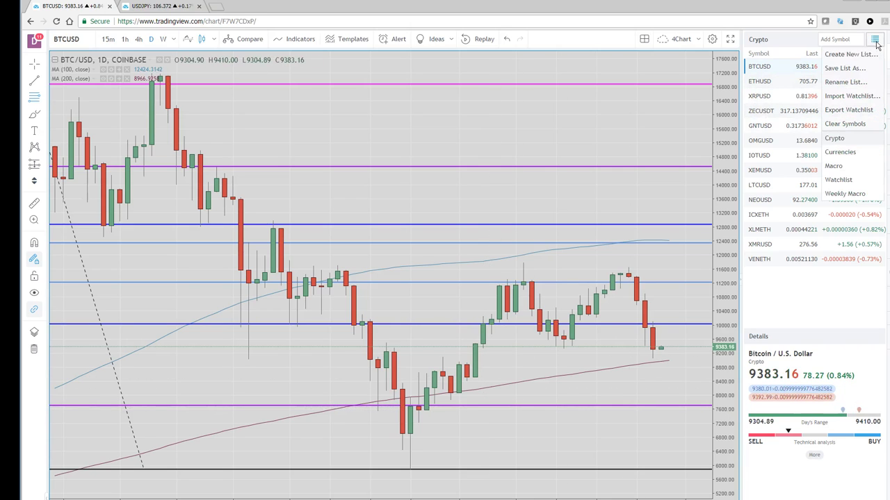
# Load the Macro watchlist, show SPX, and maximize and zoom its daily chart.
pyautogui.click(834, 165)
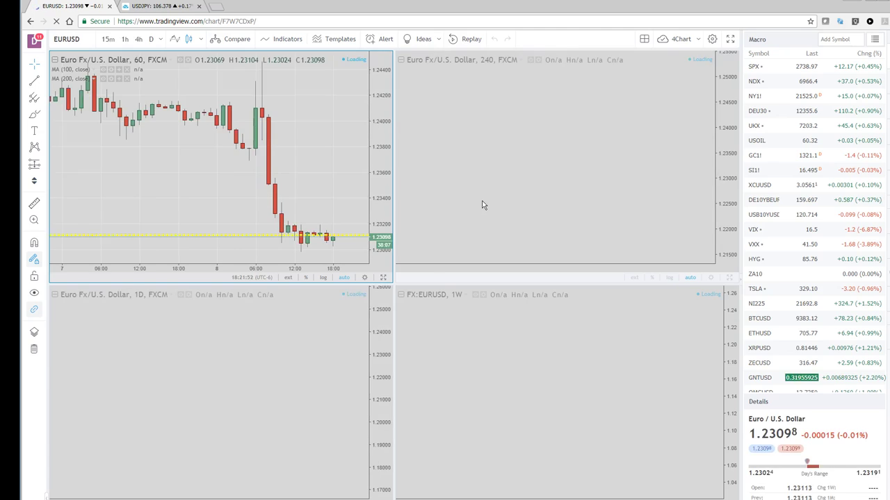
pyautogui.click(782, 71)
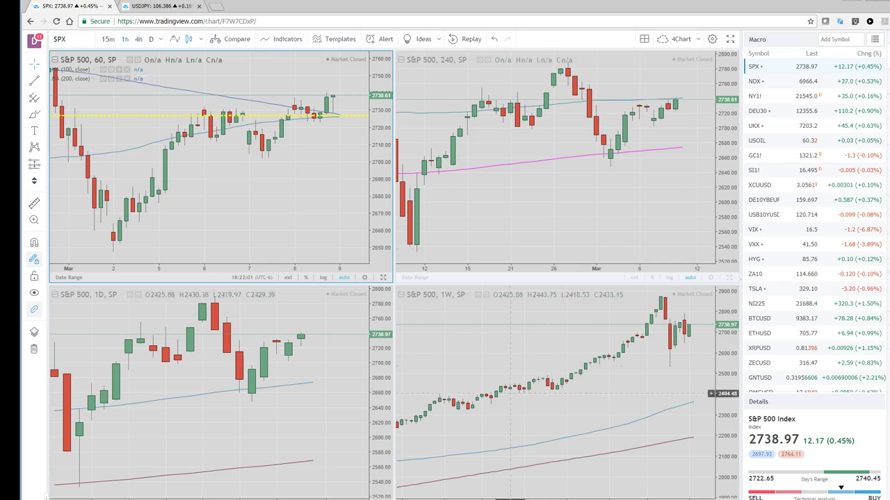
pyautogui.click(278, 389)
pyautogui.hotkey('alt', 'Return')
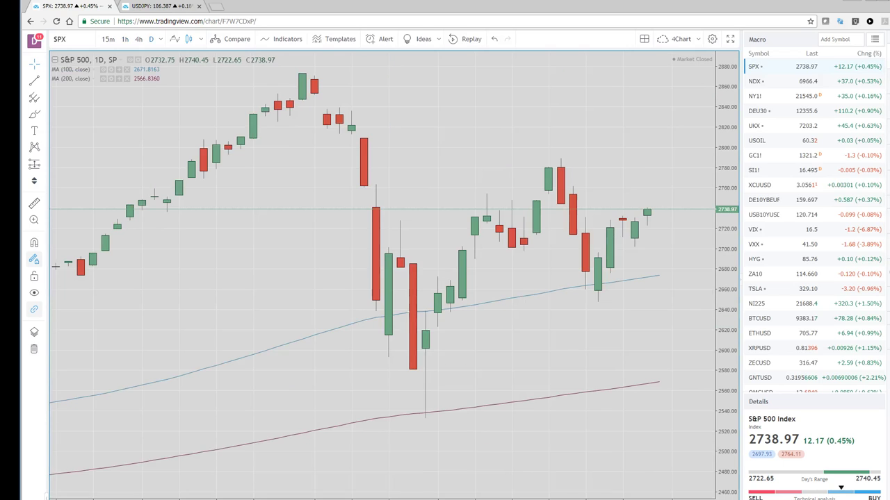
pyautogui.scroll(2, 478, 399)
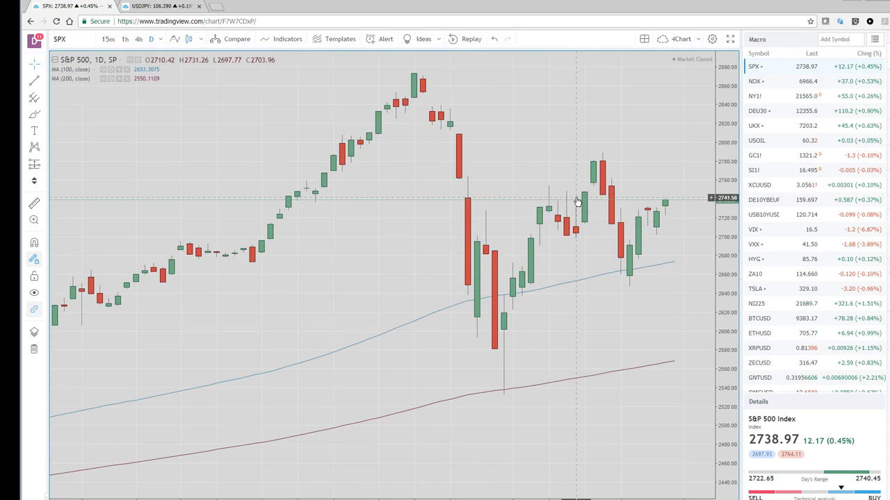
# Load NDX from the Macro watchlist and adjust the daily chart's zoom.
pyautogui.click(757, 82)
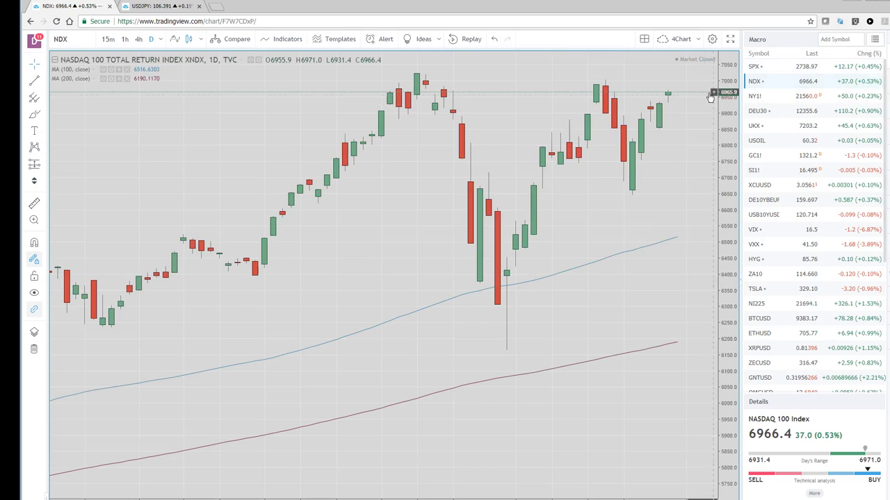
pyautogui.scroll(1, 605, 205)
pyautogui.scroll(-1, 605, 205)
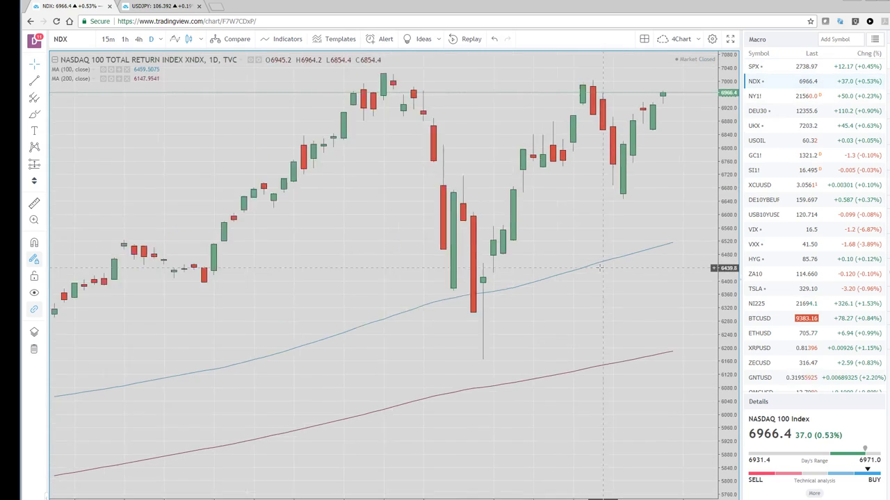
pyautogui.scroll(-1, 612, 181)
pyautogui.scroll(-1, 619, 153)
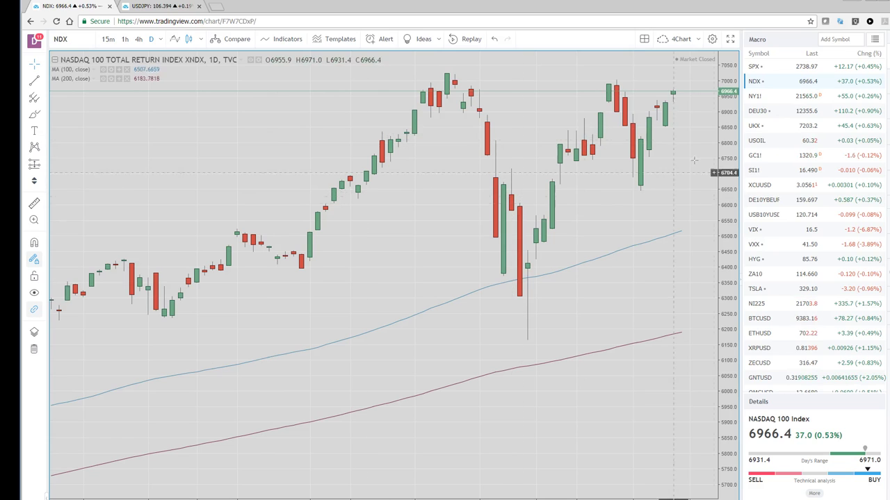
# Load the Currencies watchlist and the USDCAD daily chart, zooming to view its Fibonacci levels.
pyautogui.click(874, 40)
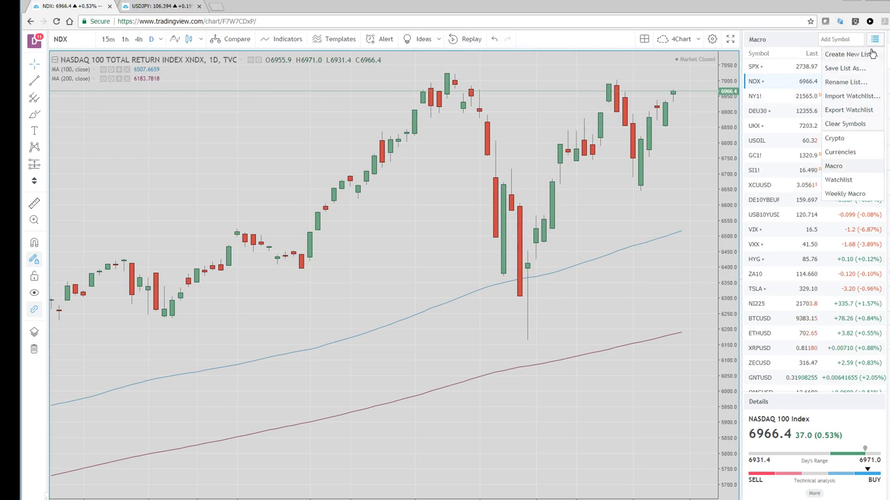
pyautogui.click(839, 153)
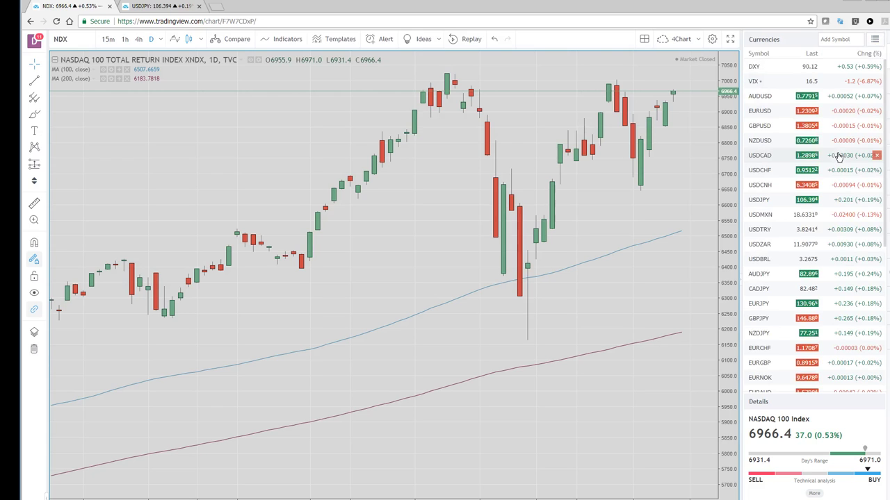
pyautogui.click(768, 155)
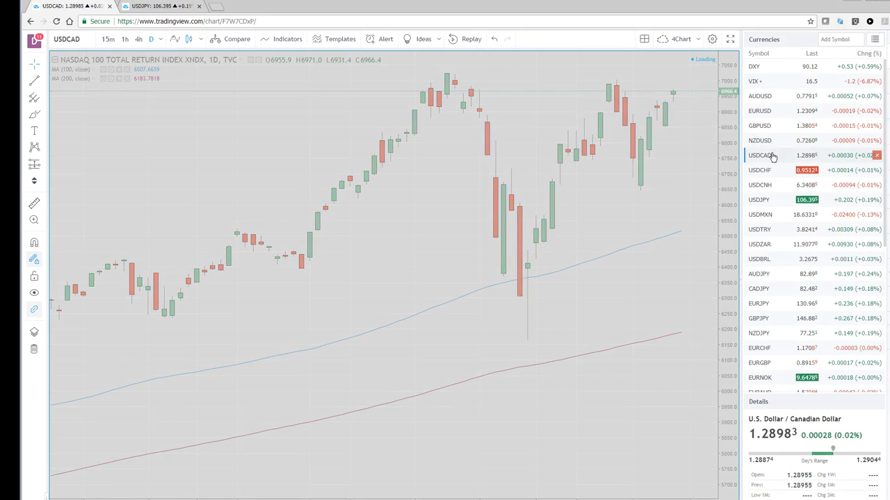
pyautogui.scroll(2, 616, 185)
pyautogui.scroll(2, 614, 185)
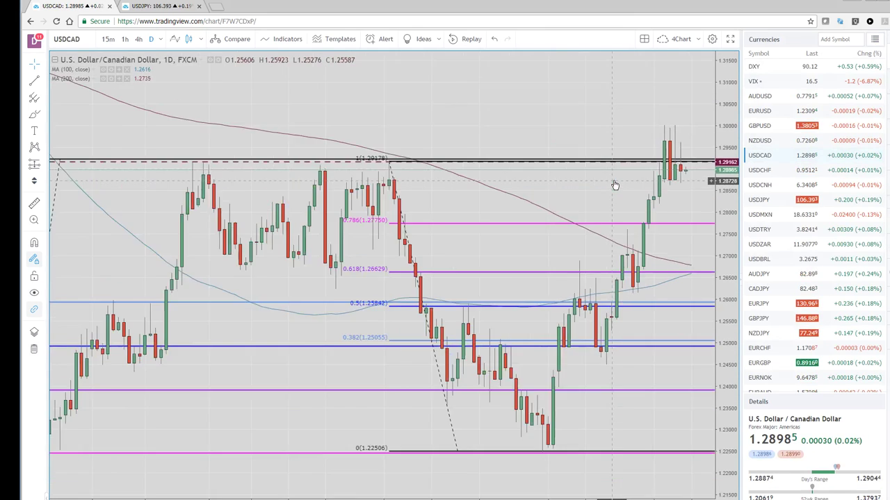
pyautogui.scroll(-1, 615, 185)
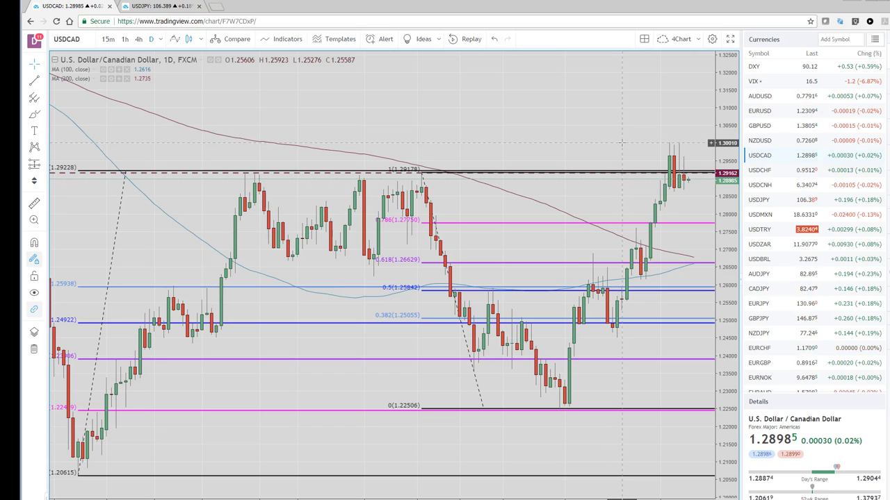
pyautogui.scroll(1, 621, 144)
pyautogui.scroll(1, 622, 144)
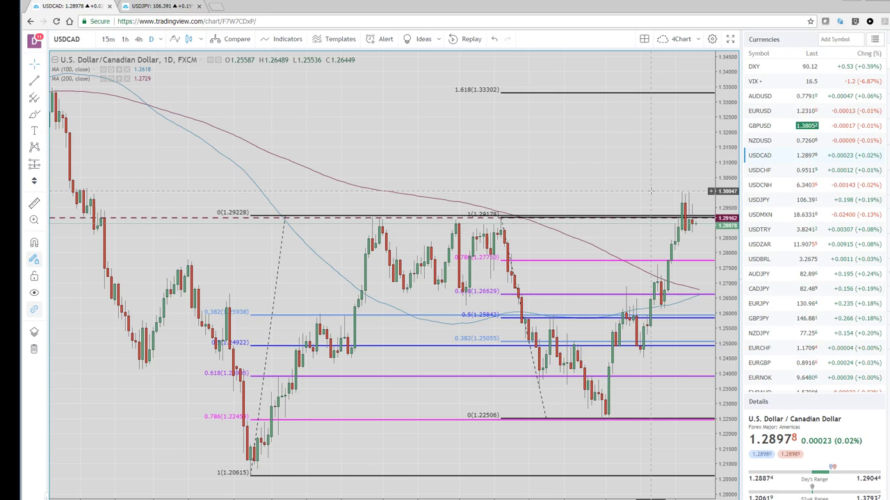
# Delete the USDCAD Fibonacci retracement spanning 1.29178 down to 1.22506.
pyautogui.rightClick(606, 96)
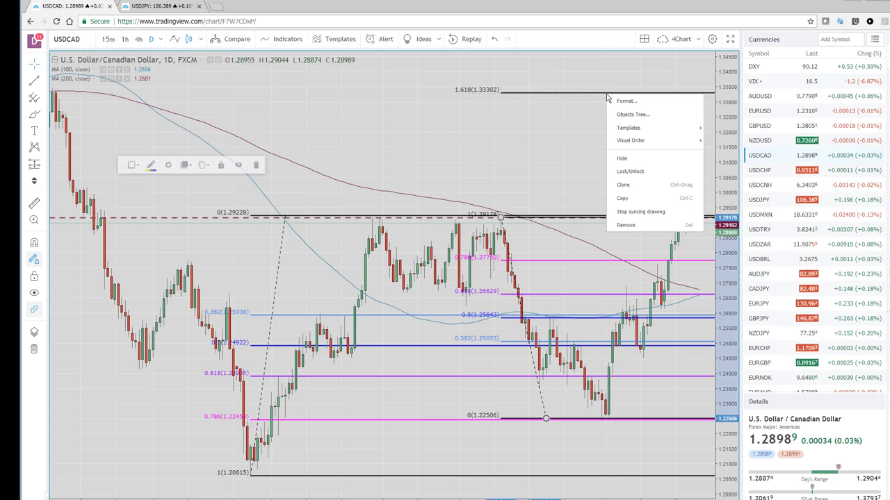
pyautogui.click(256, 167)
pyautogui.click(256, 167)
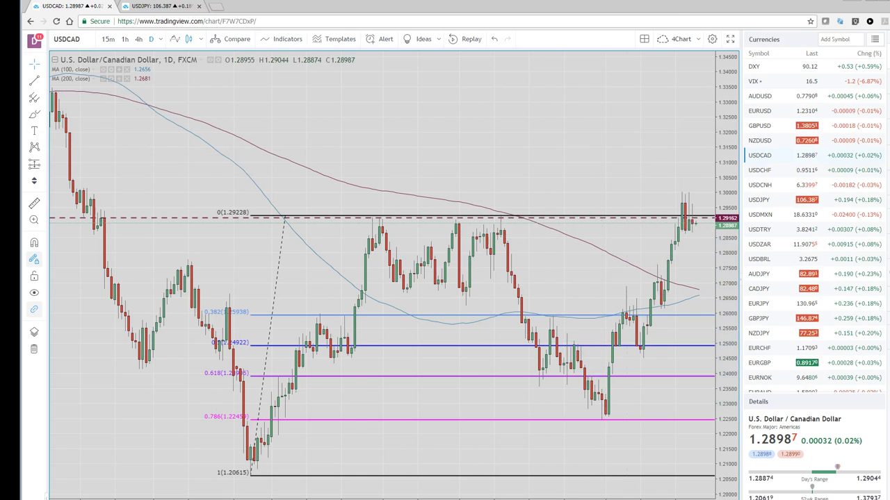